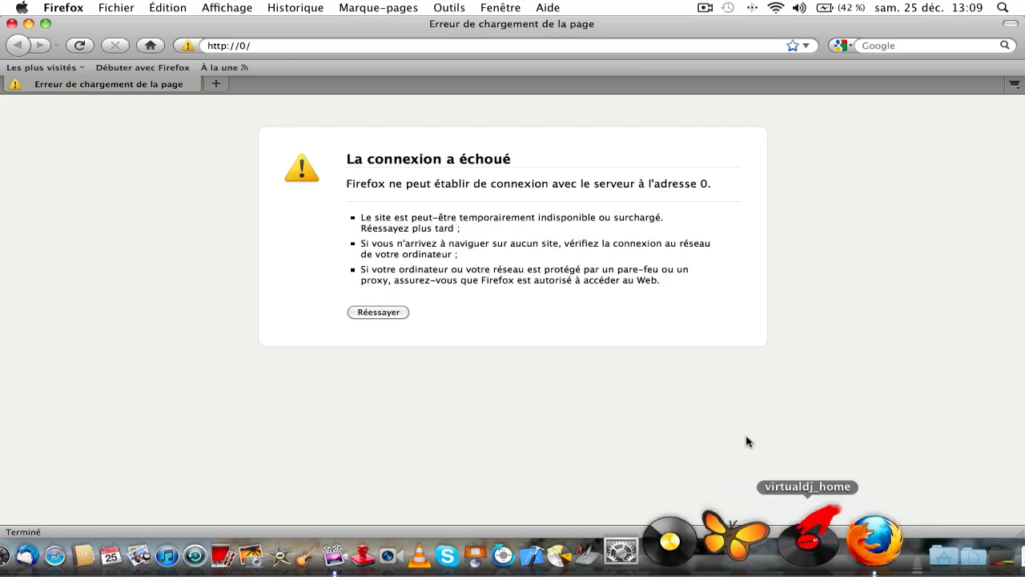
right_click(579, 48)
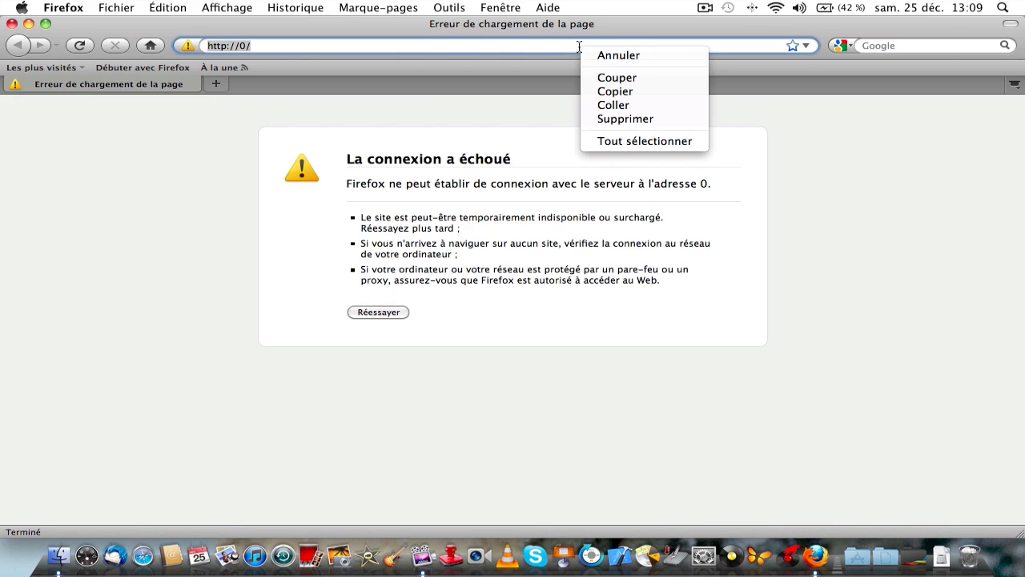
left_click(613, 105)
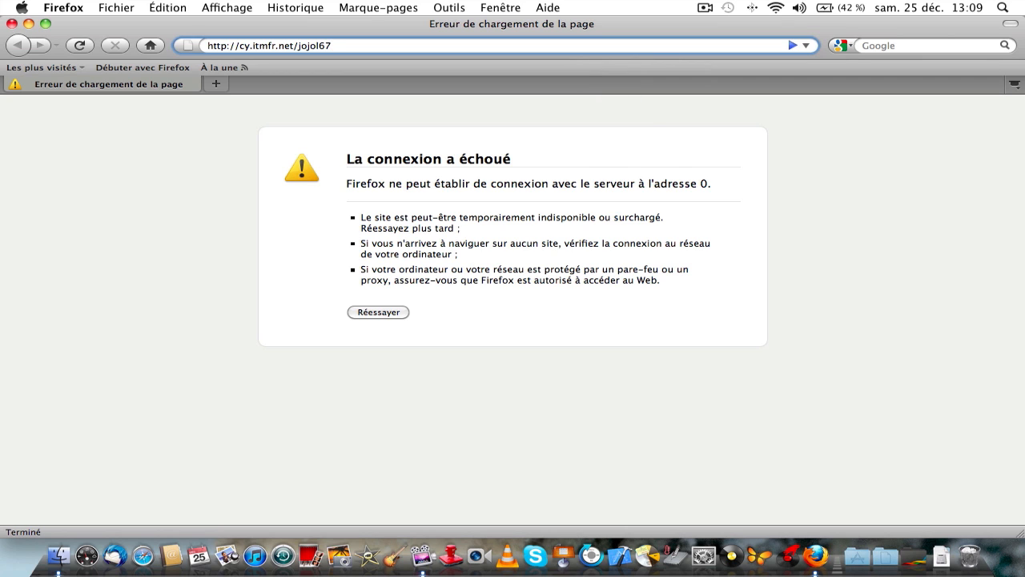
key("BackSpace")
key("BackSpace")
key("BackSpace")
key("BackSpace")
key("BackSpace")
key("Return")
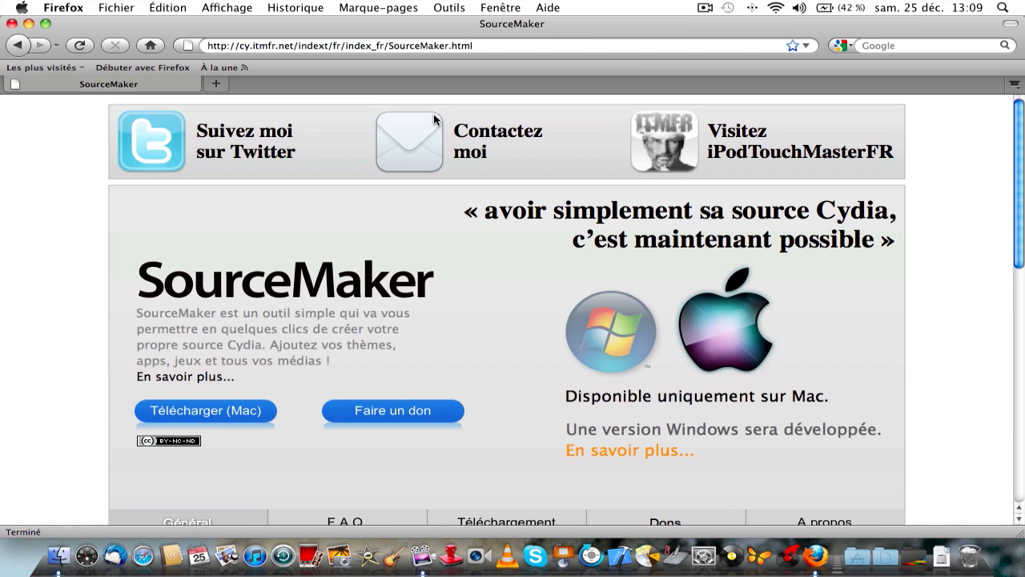
left_click_drag(474, 46, 211, 46)
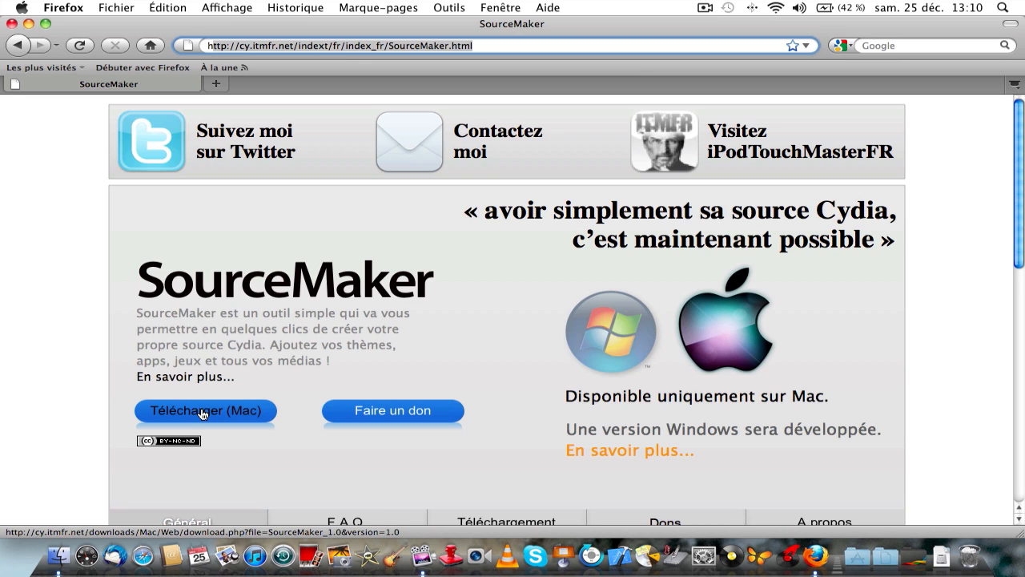
left_click(11, 23)
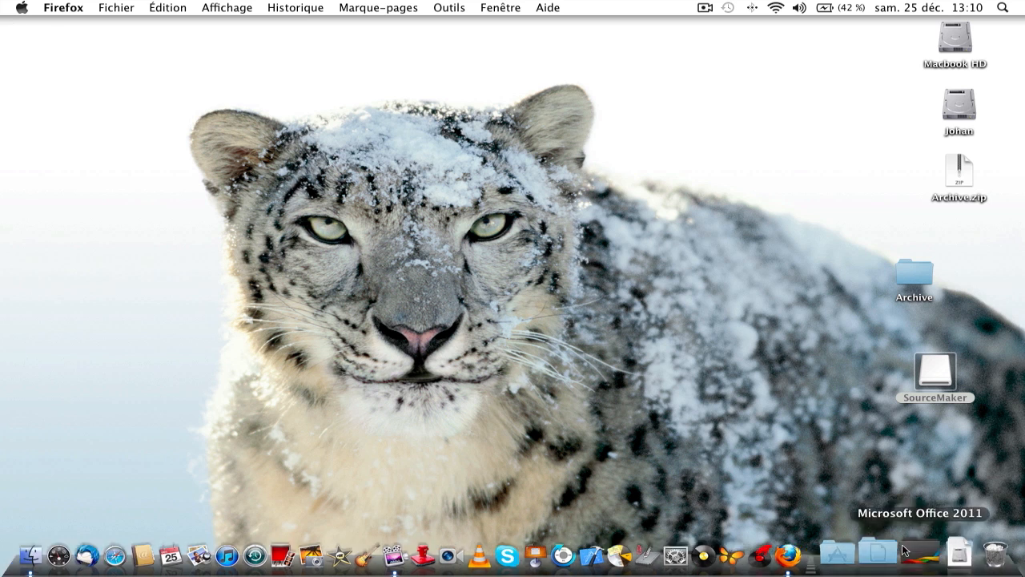
Copy SourceMaker from its downloaded disk image into Applications, then show the Applications stack.
left_click(941, 556)
left_click(949, 482)
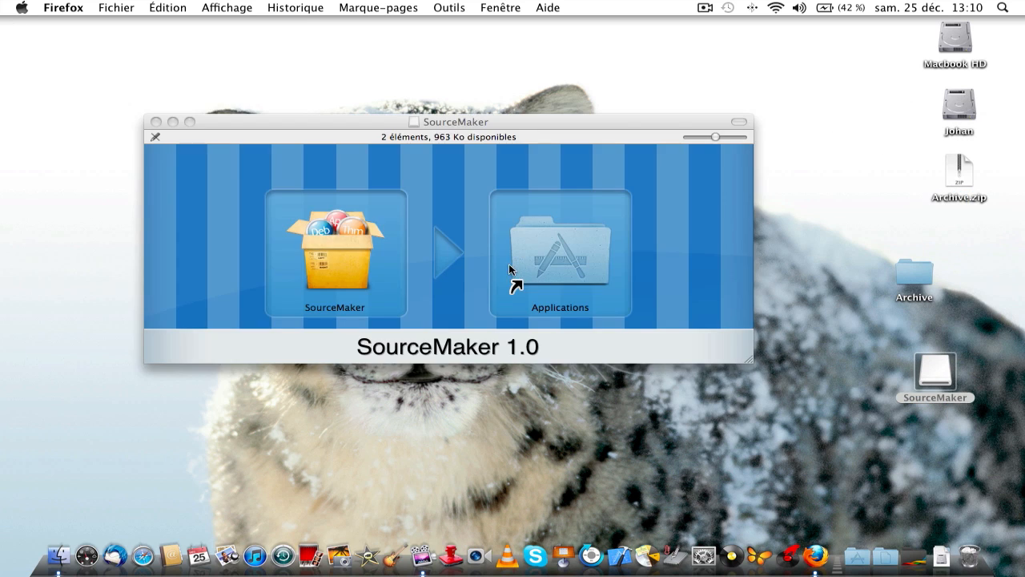
left_click_drag(345, 246, 520, 243)
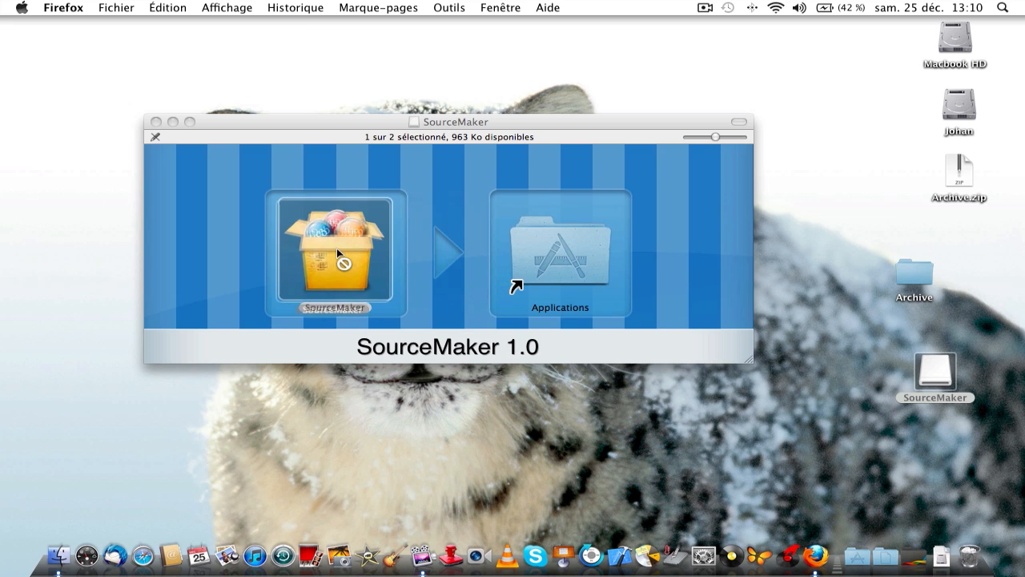
left_click(155, 122)
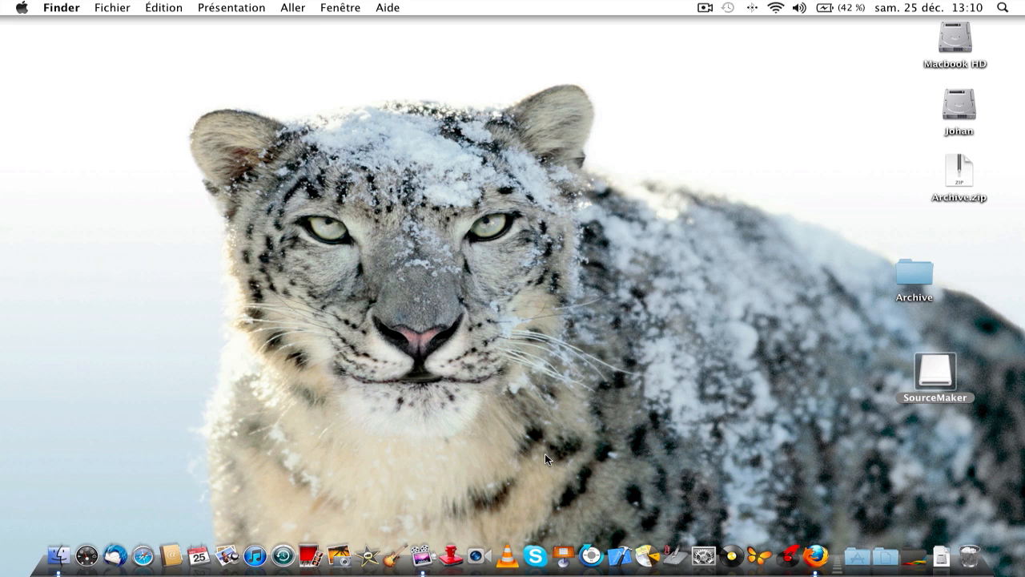
left_click(857, 549)
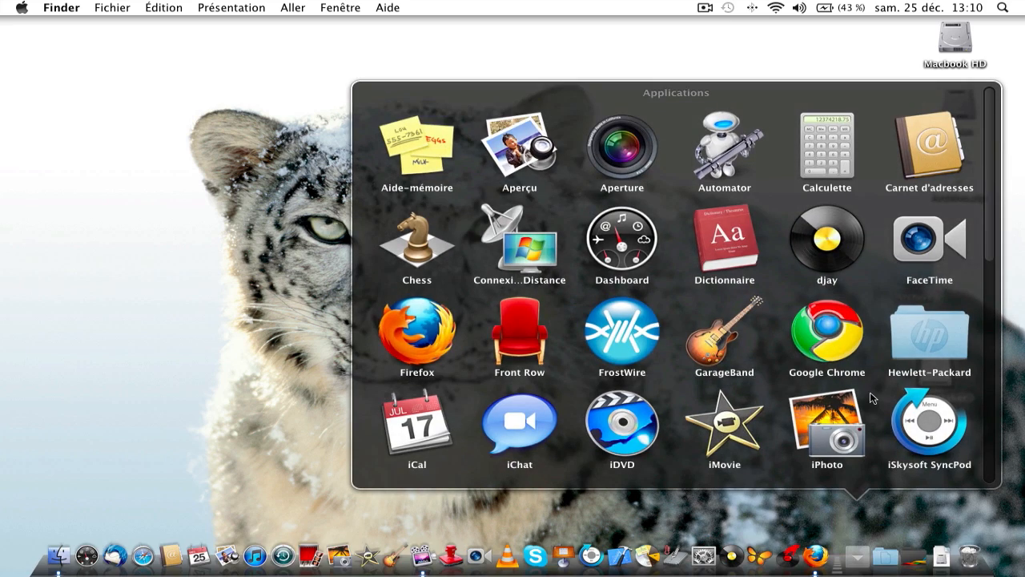
scroll(870, 392, "down", 5)
Launch SourceMaker from the Applications stack and nudge its Accueil window slightly.
left_click(836, 342)
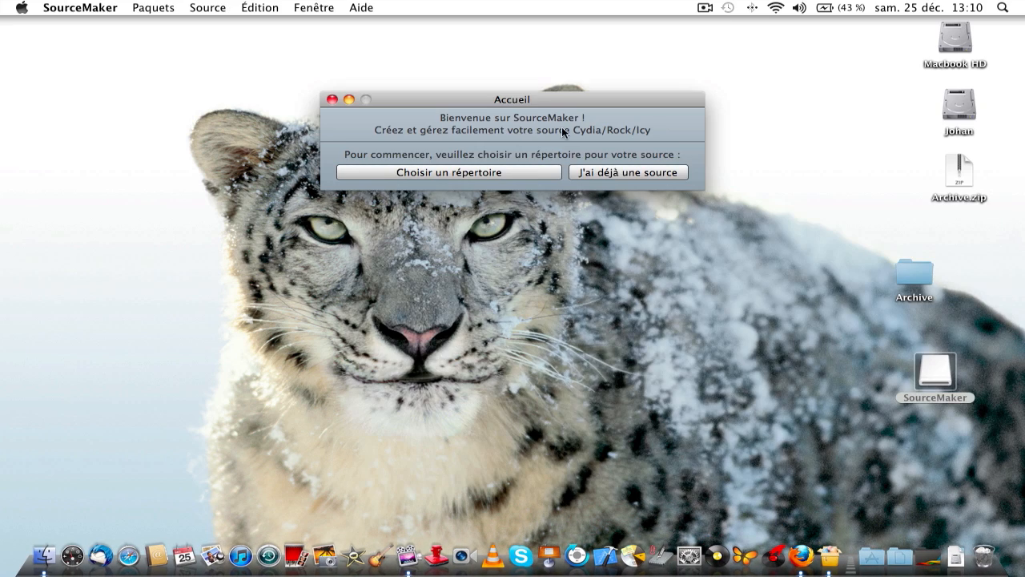
left_click_drag(562, 102, 565, 96)
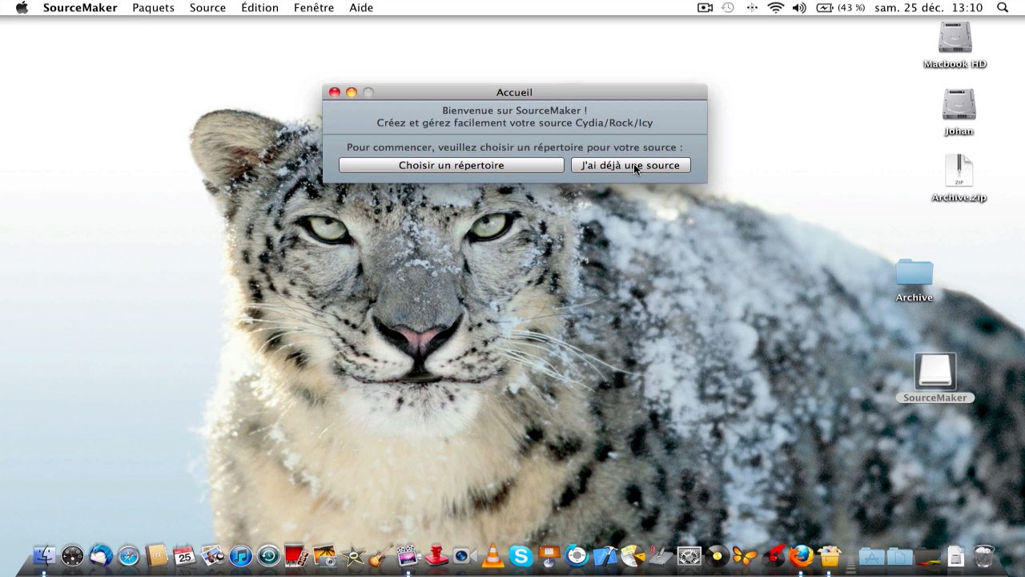
Create a new Cydia folder in the home folder and choose it as the source directory.
left_click(531, 164)
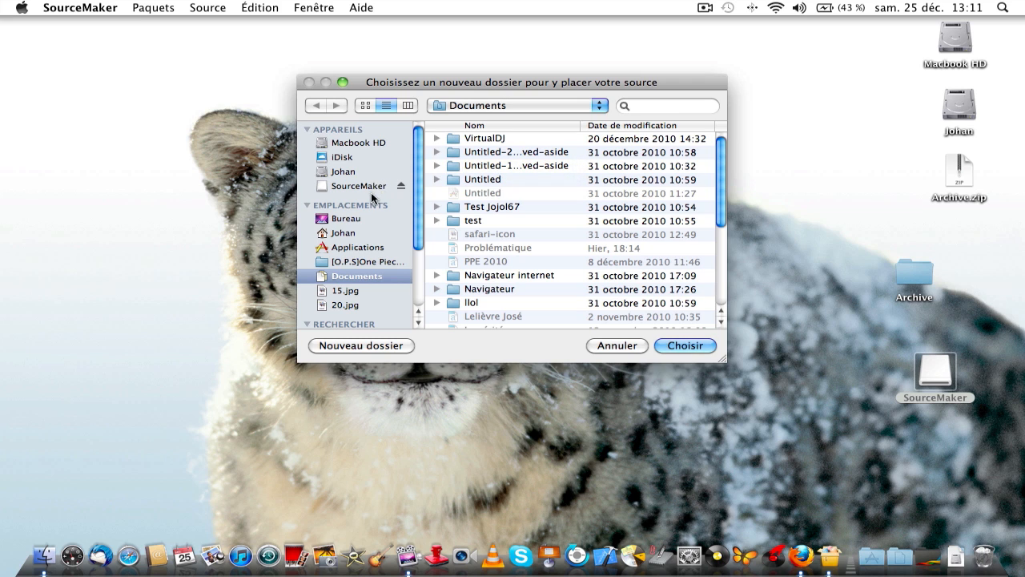
left_click(367, 232)
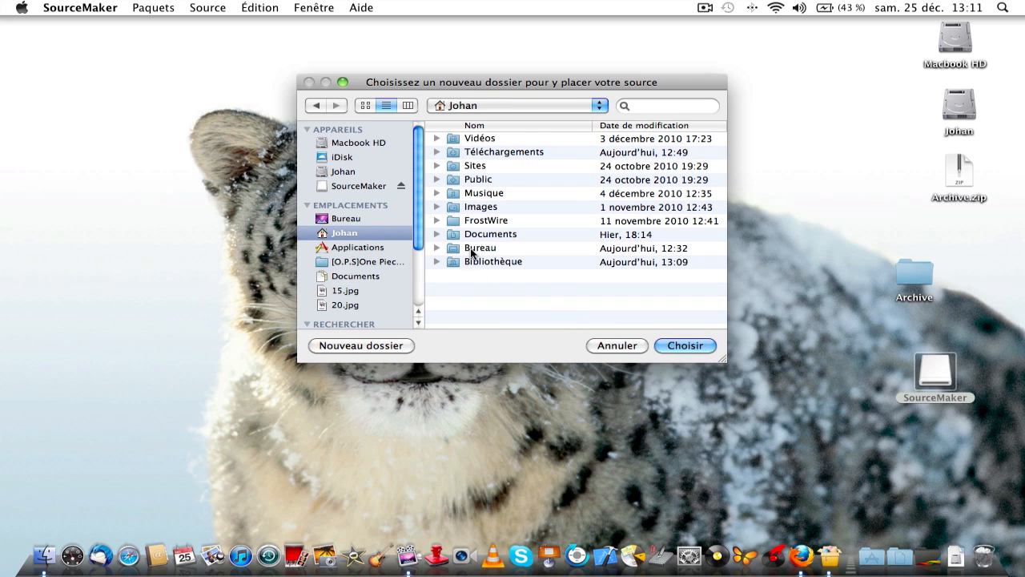
left_click(362, 345)
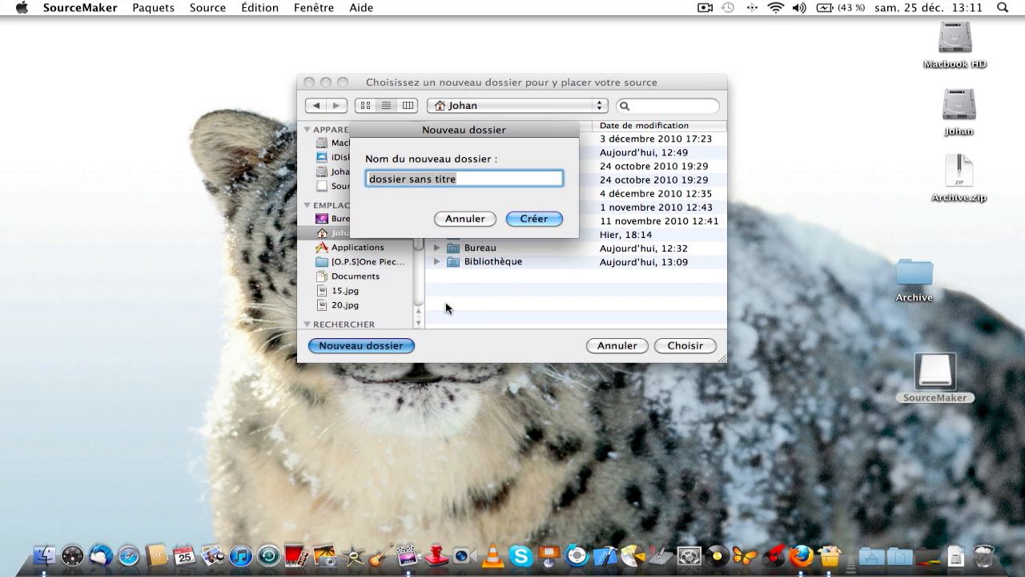
type("cydia")
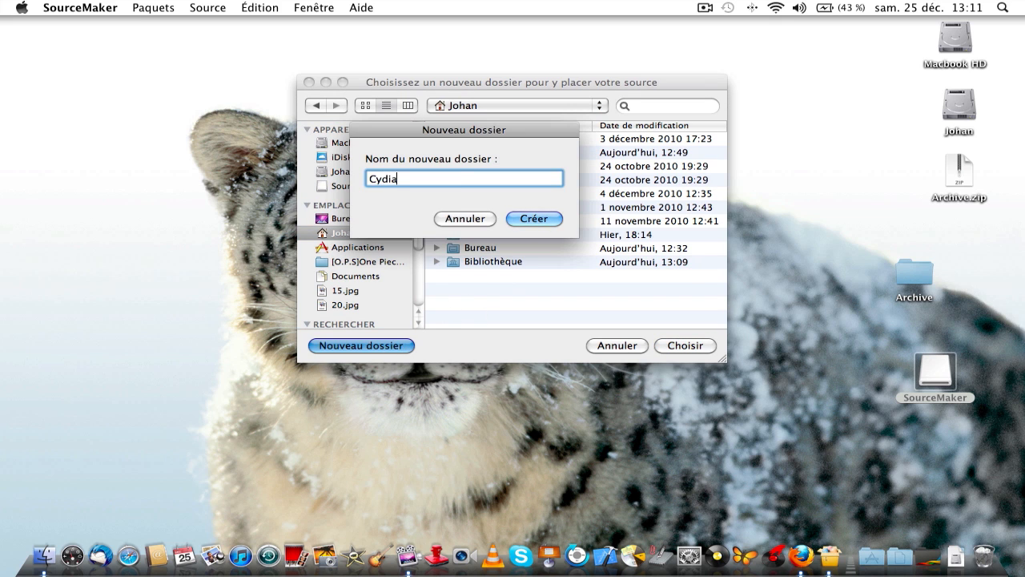
key("Return")
left_click(698, 346)
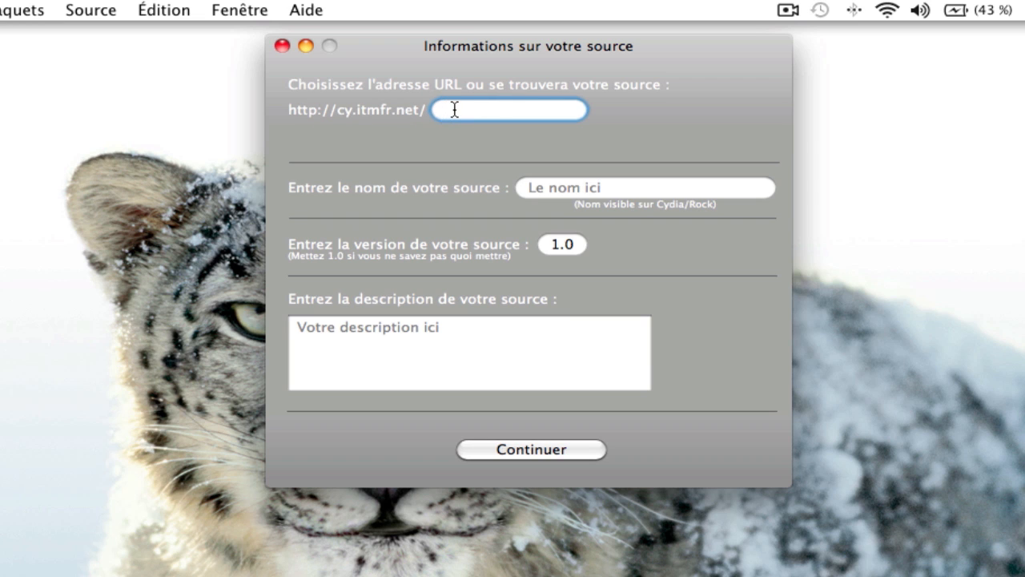
Enter jojol67 as the source URL and 'La source de Johan' as its name.
type("jojol67")
left_click(543, 189)
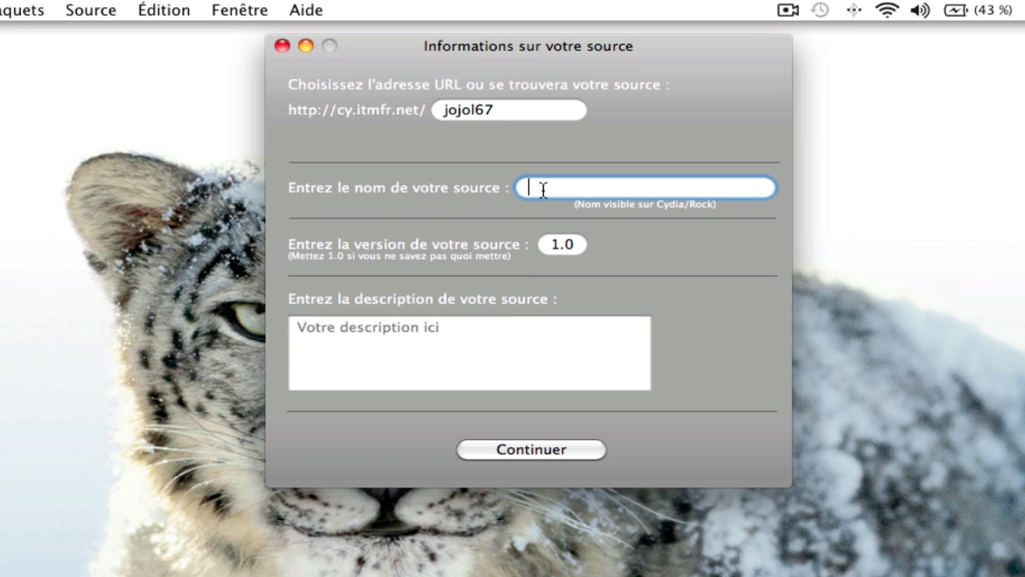
type("La source de Joha")
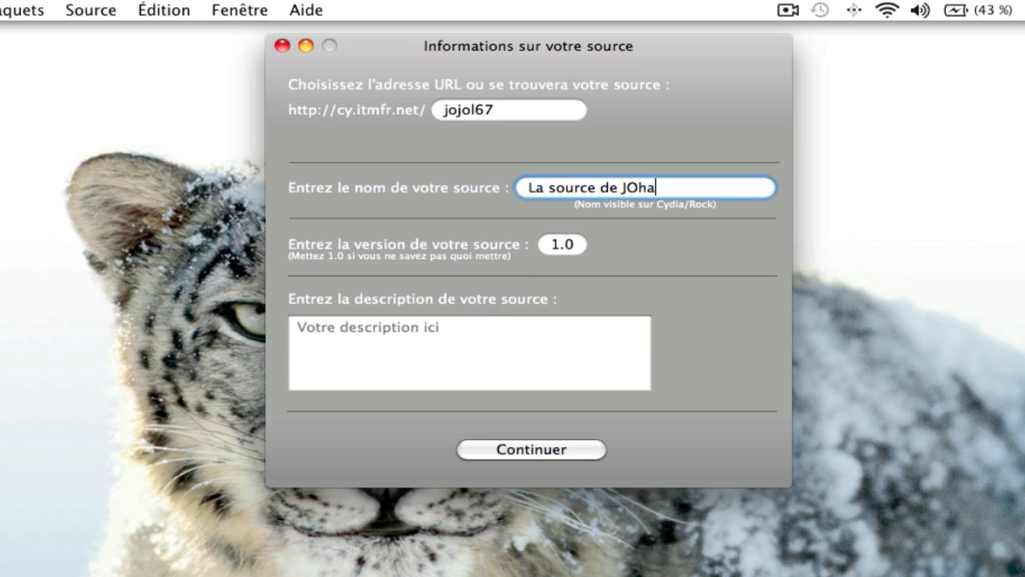
key("BackSpace")
key("BackSpace")
key("BackSpace")
type("oah")
key("BackSpace")
key("BackSpace")
type("han")
Write the source description 'Plein de thèmes,...'.
left_click(457, 350)
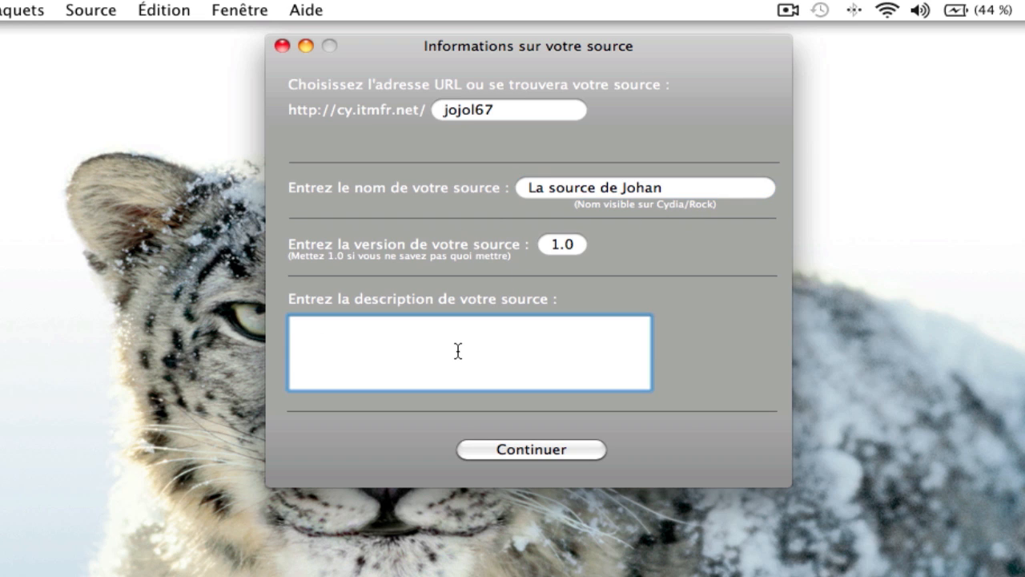
type("Plein de th")
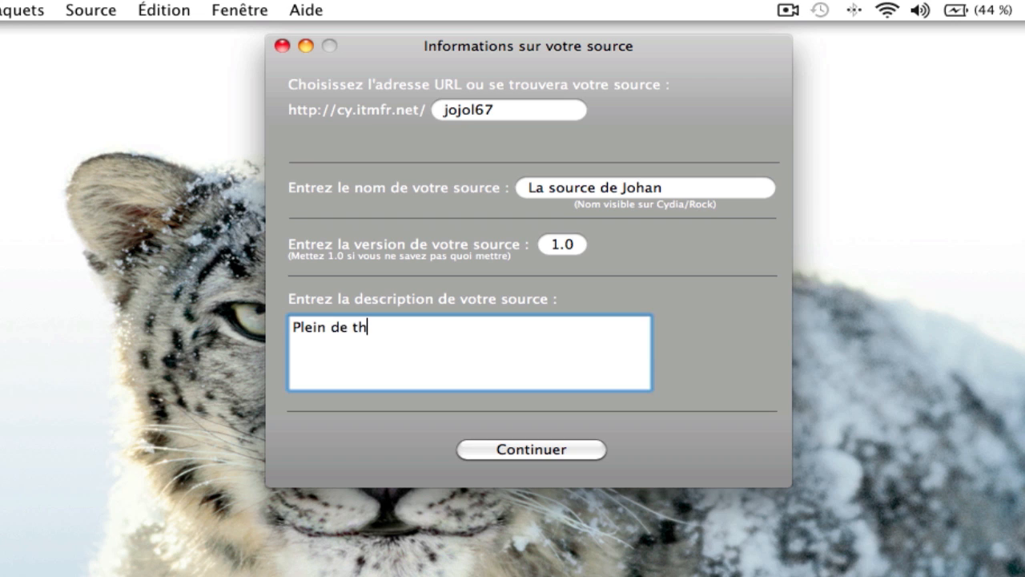
type("èmes,;;;")
key("BackSpace")
key("BackSpace")
key("BackSpace")
type("...")
Set and confirm a password for the source and create it.
left_click(511, 450)
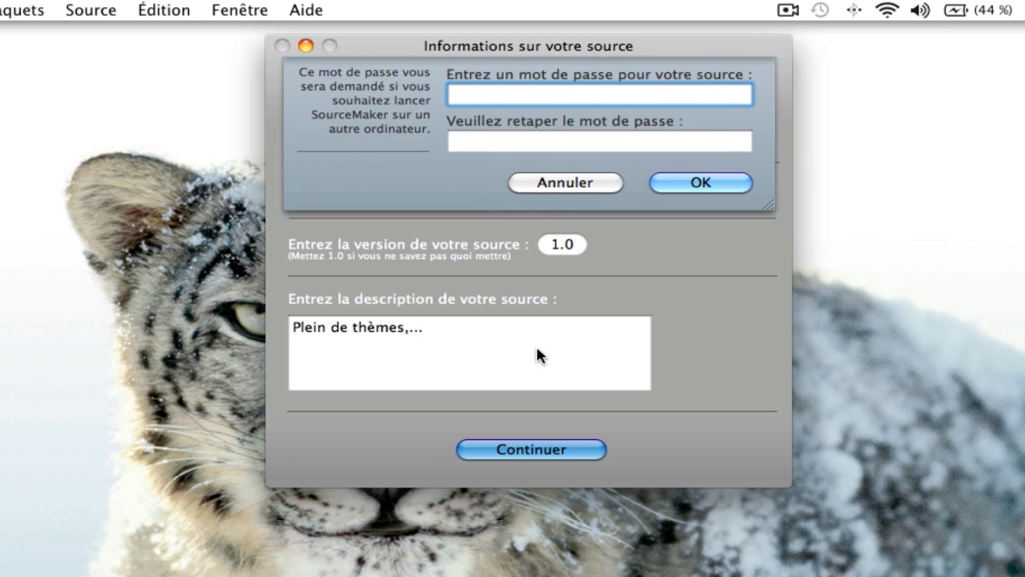
type("•••••")
key("Tab")
type("•••••")
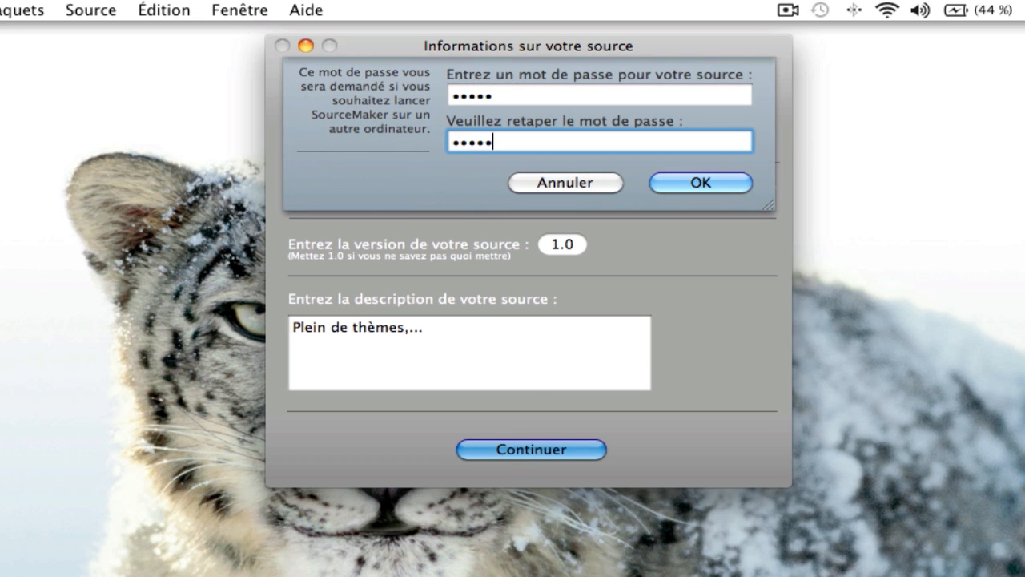
key("Return")
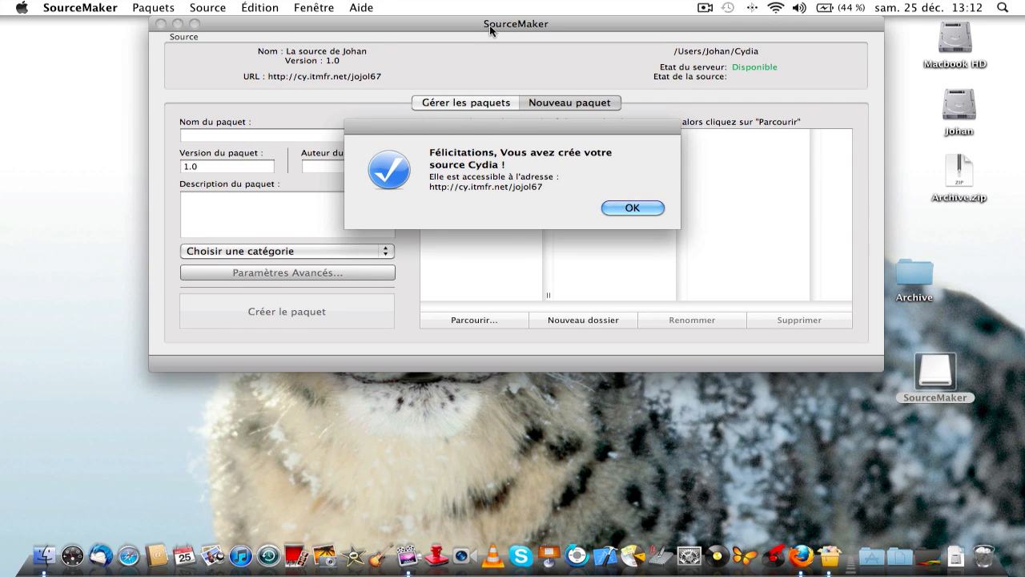
Dismiss the source-created message and bring up the source information form.
left_click_drag(488, 26, 477, 42)
left_click(631, 207)
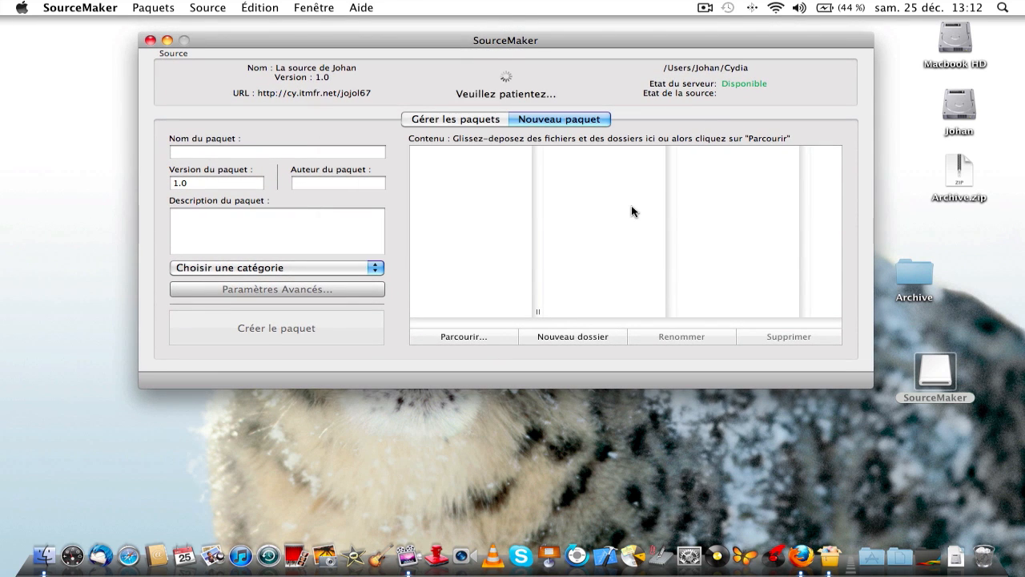
left_click(493, 74)
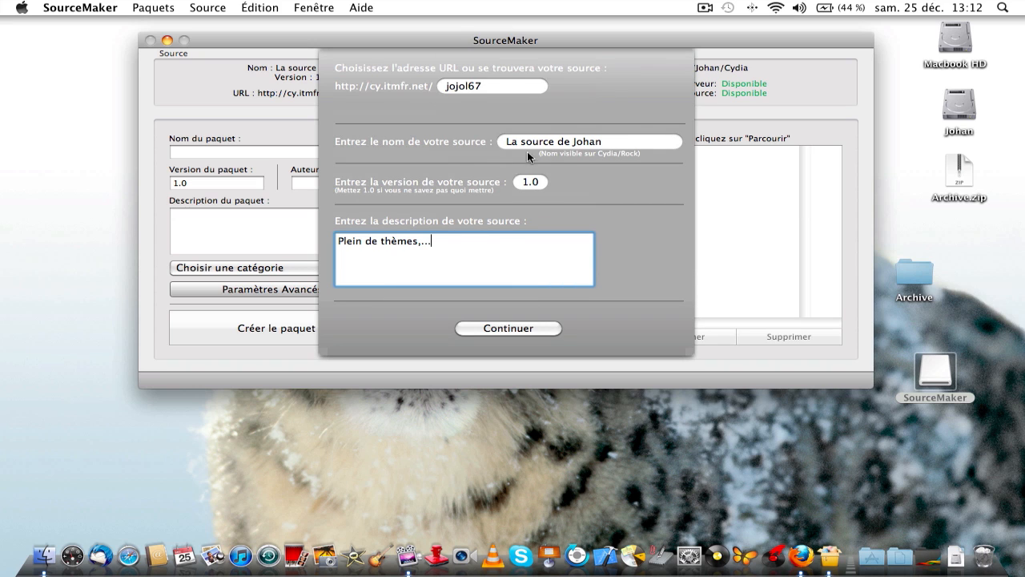
Apply the source information: La source de Johan, version 1.0, at jojol67.
left_click(514, 327)
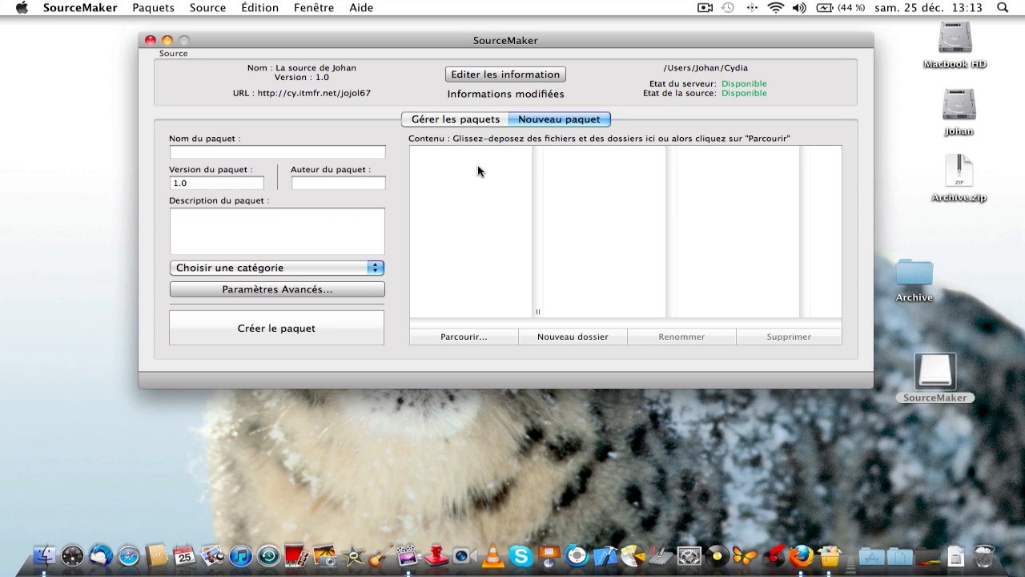
Name the package 'Logo de Johan', enter its author's name, and describe it as 'Logo'.
left_click(212, 154)
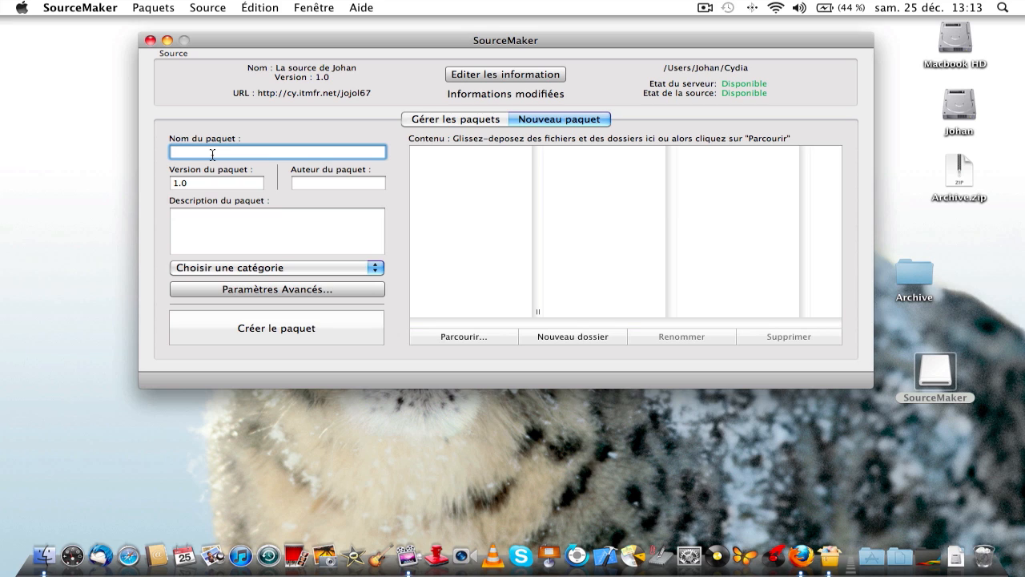
type("Logo de Johan")
left_click(321, 184)
type("Johan")
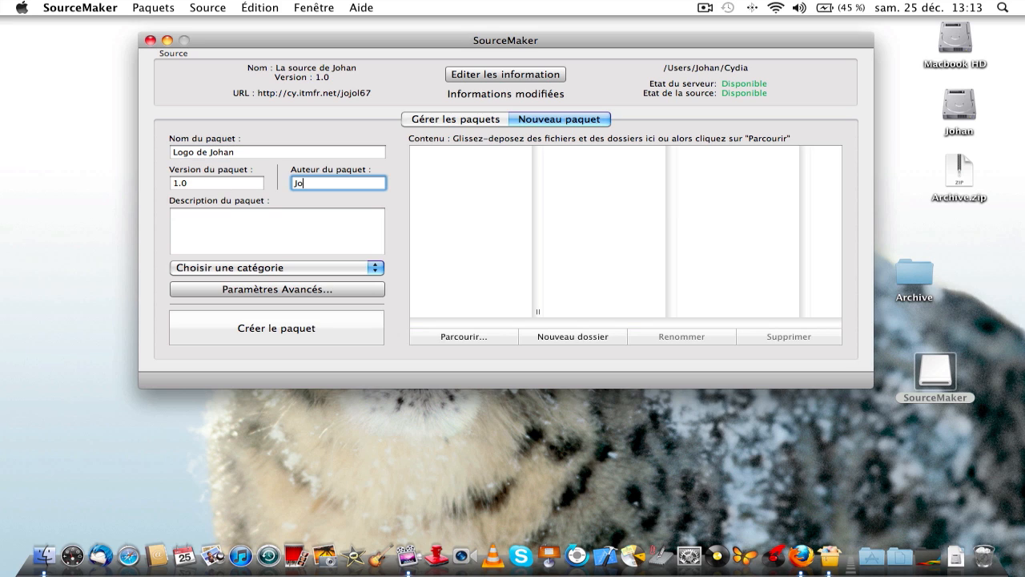
left_click(305, 223)
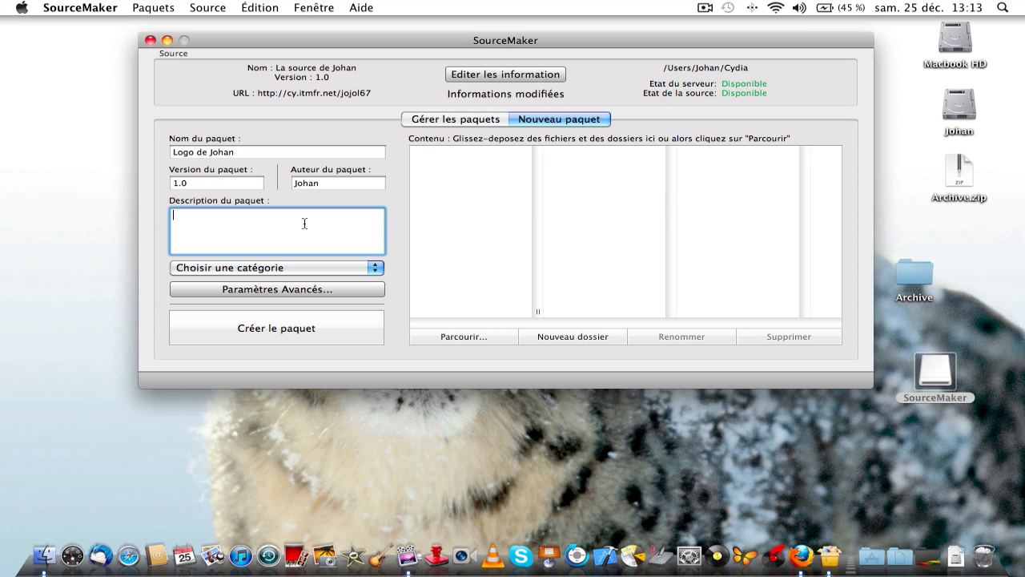
type("Logo")
Set the package category to Wallpaper.
left_click(257, 267)
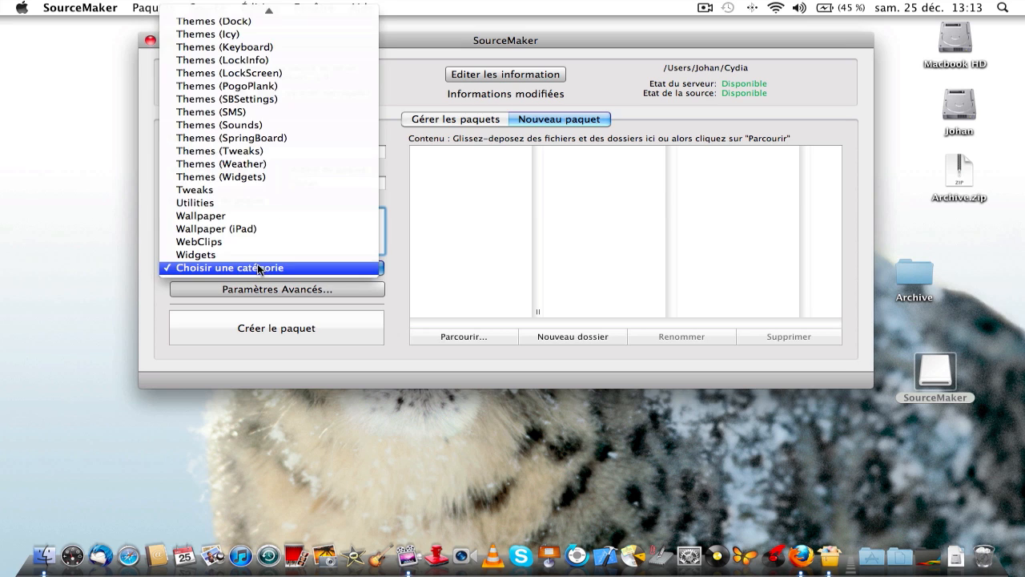
scroll(258, 229, "up", 10)
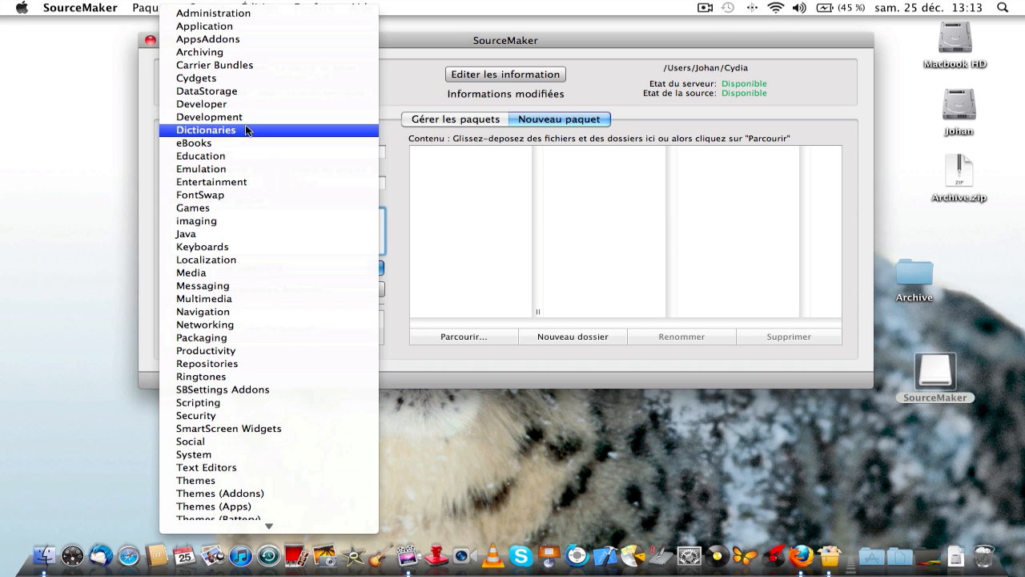
scroll(244, 156, "down", 8)
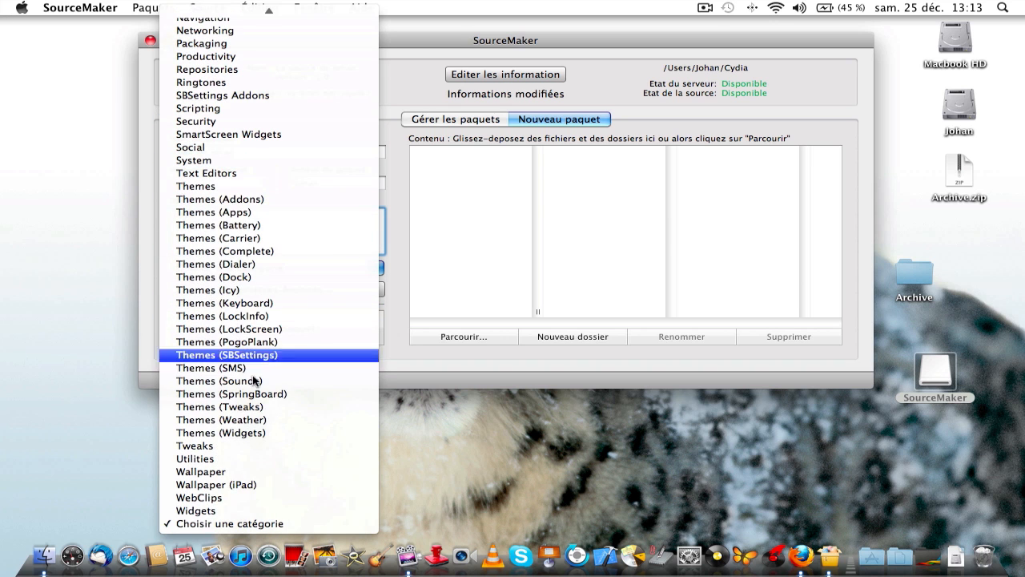
left_click(242, 472)
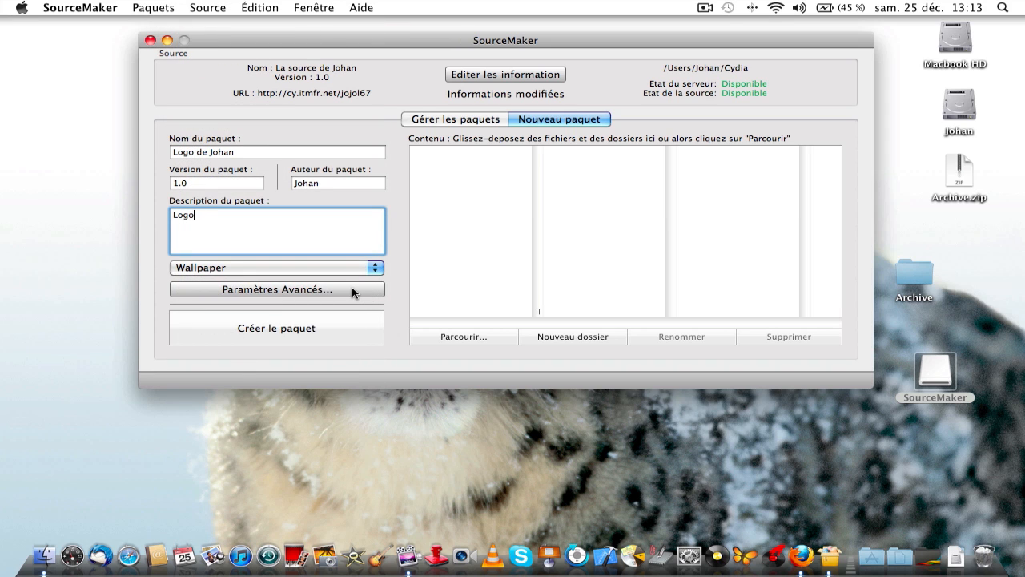
left_click(352, 289)
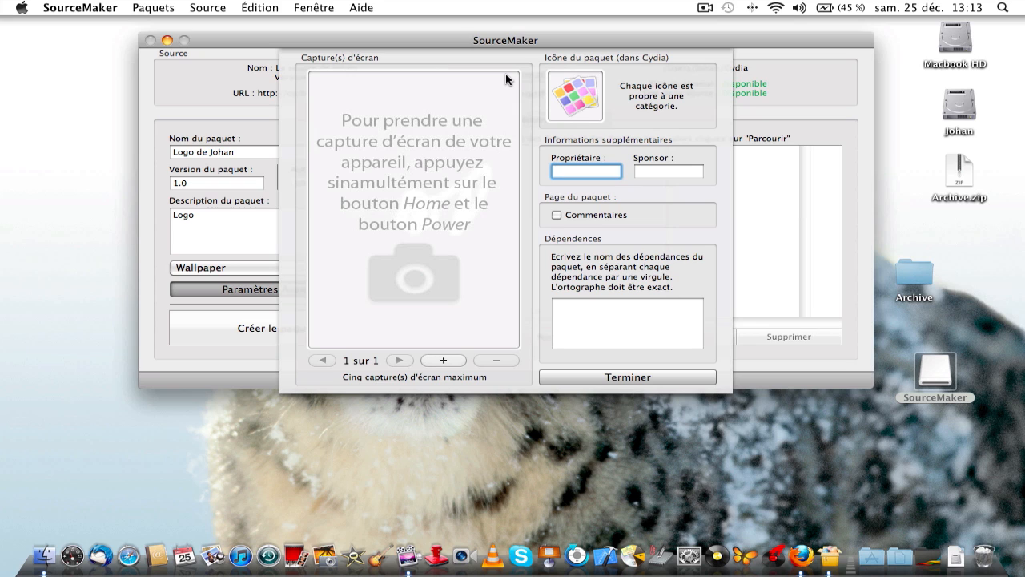
left_click(442, 362)
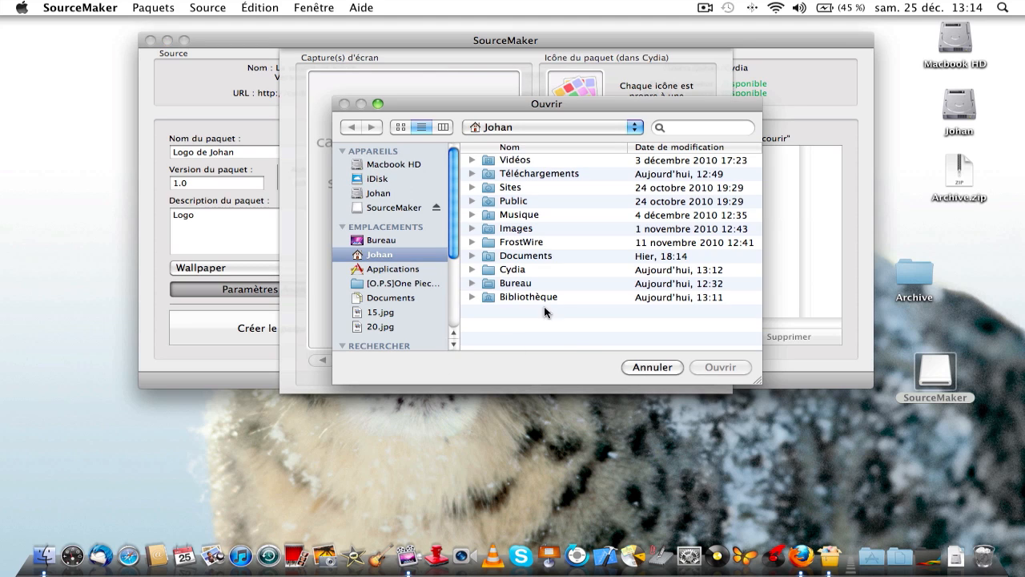
left_click(650, 366)
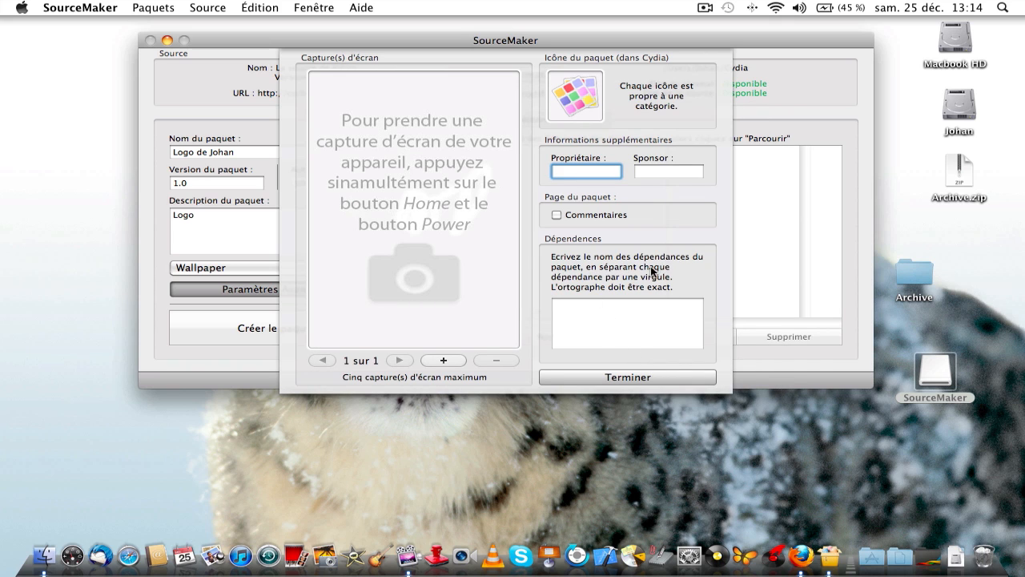
left_click(612, 307)
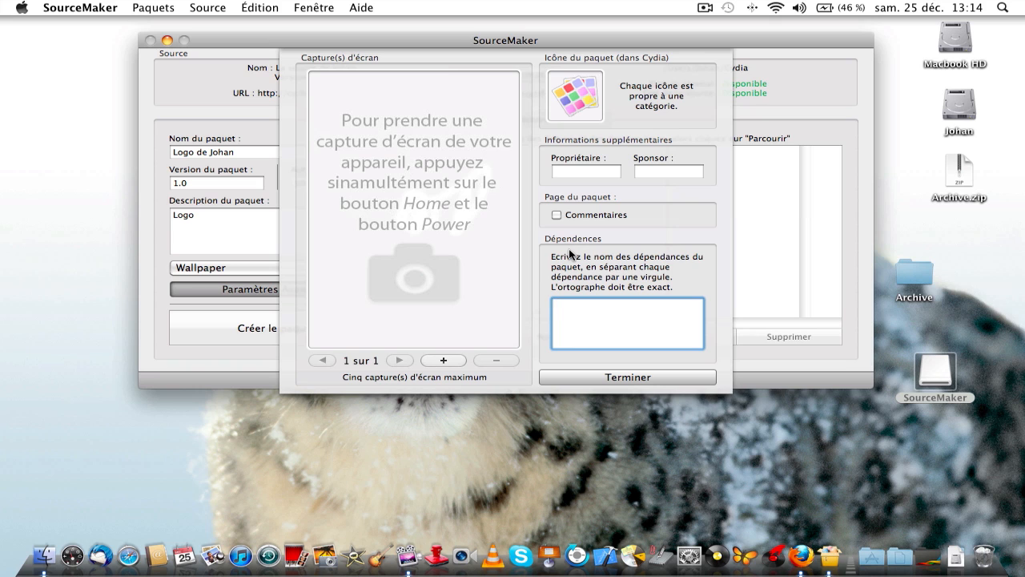
left_click(585, 374)
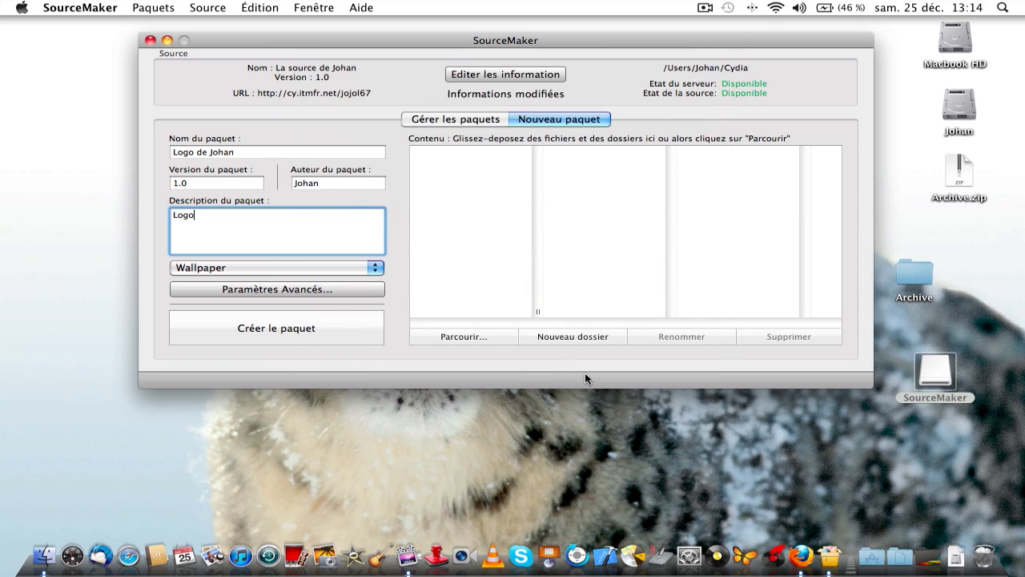
Add jojol67.png from Images > Photo Booth to the package contents.
left_click(488, 334)
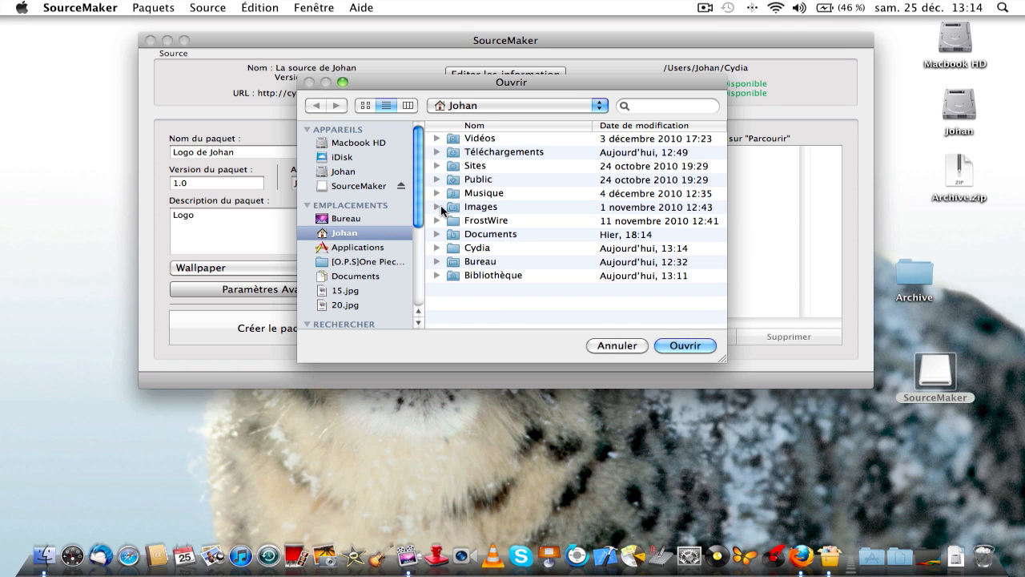
left_click(436, 208)
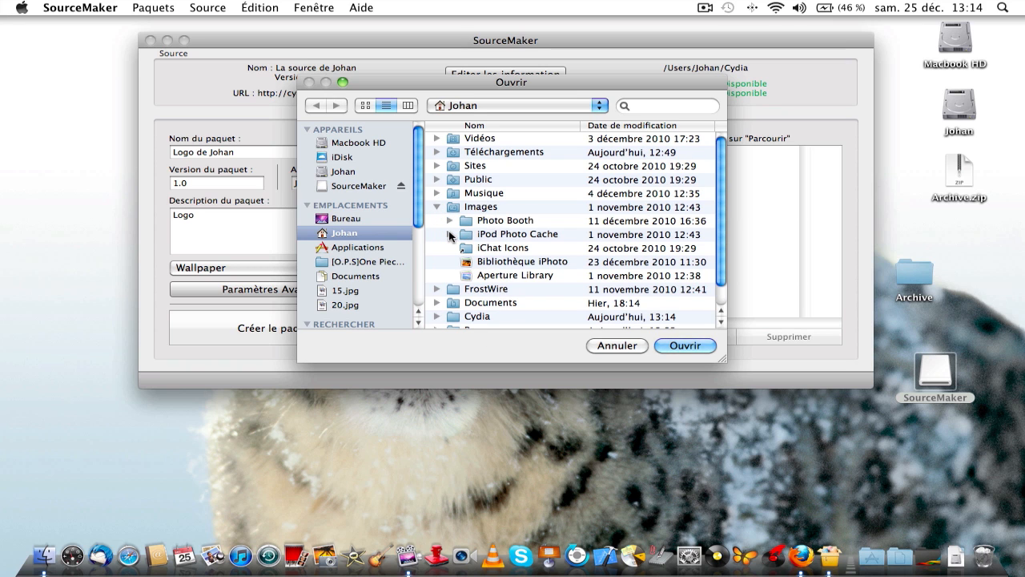
left_click(449, 221)
scroll(499, 272, "down", 5)
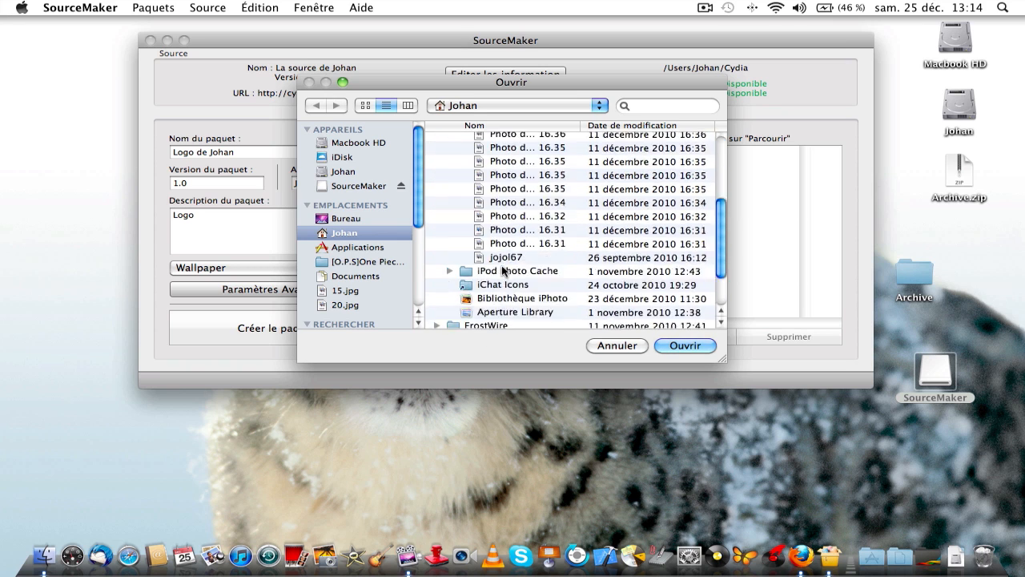
double_click(550, 198)
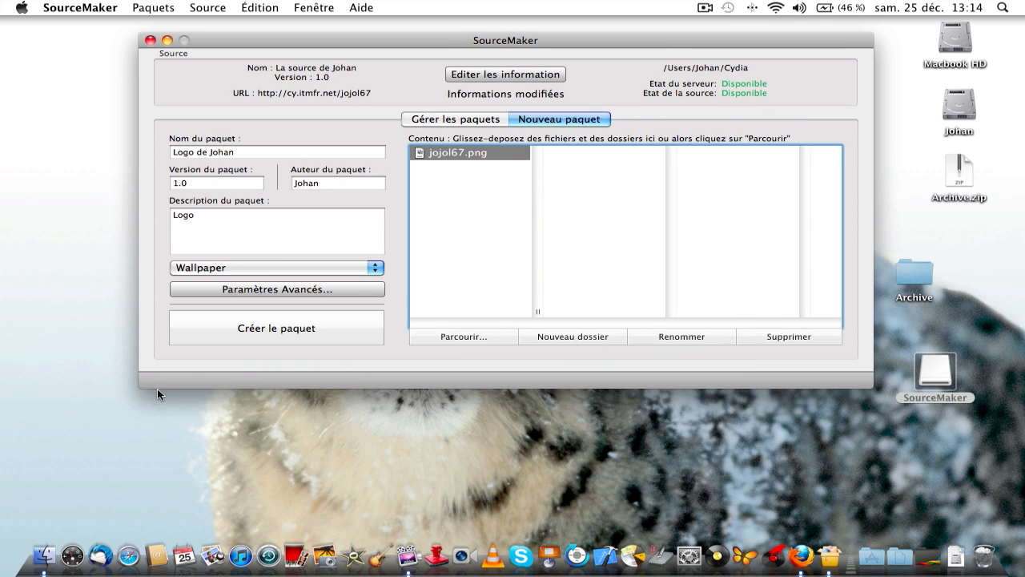
Build the Logo de Johan package with Créer le paquet.
left_click(269, 335)
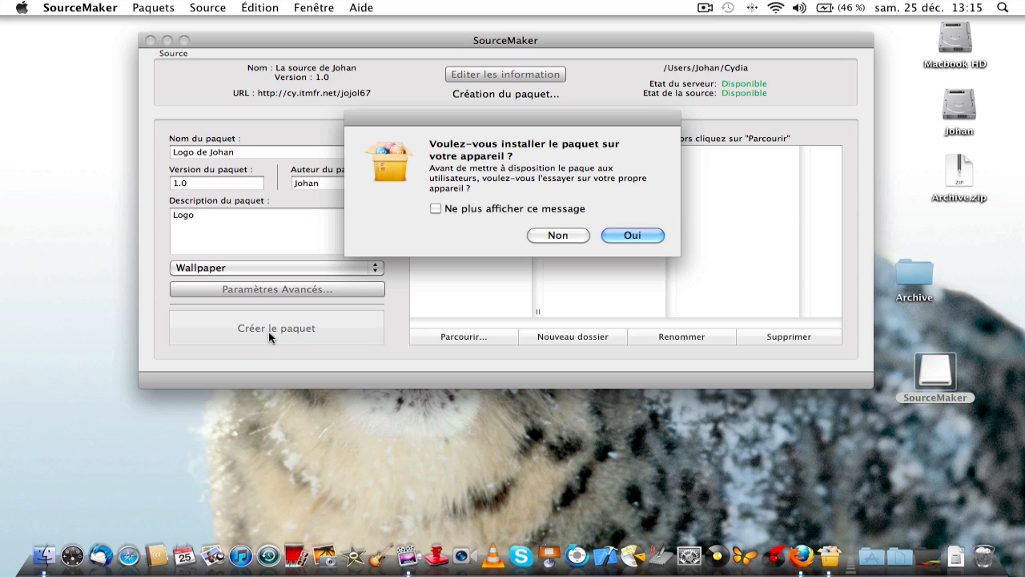
Try the device install with no IP, cancel after the connection error, and add the package to the source.
left_click(631, 234)
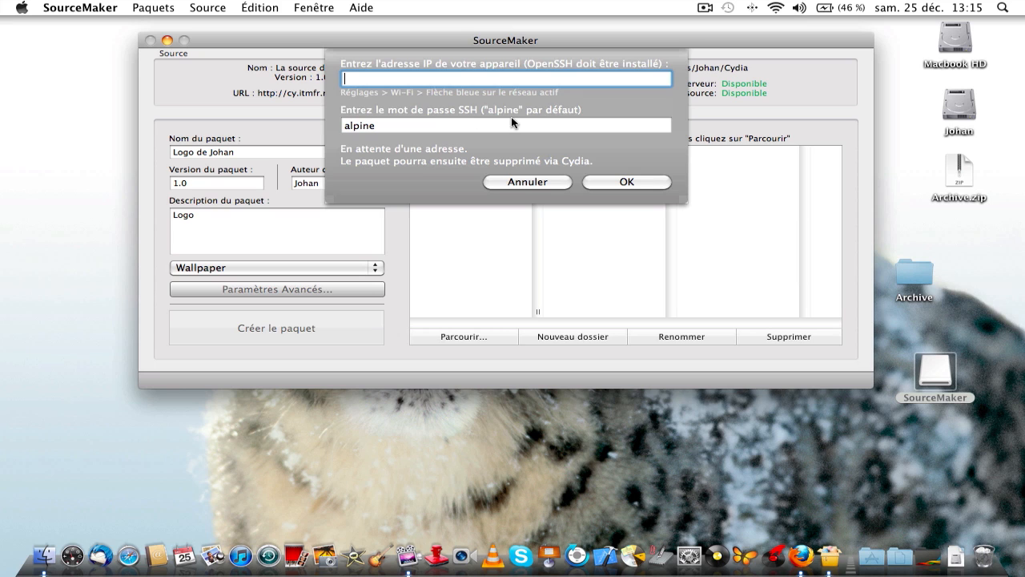
left_click(605, 179)
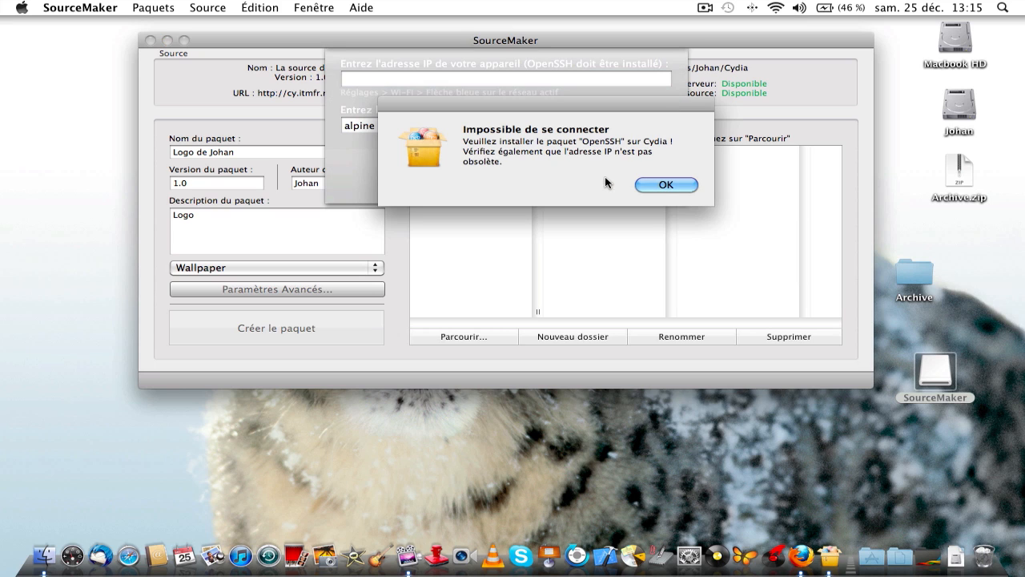
left_click(651, 185)
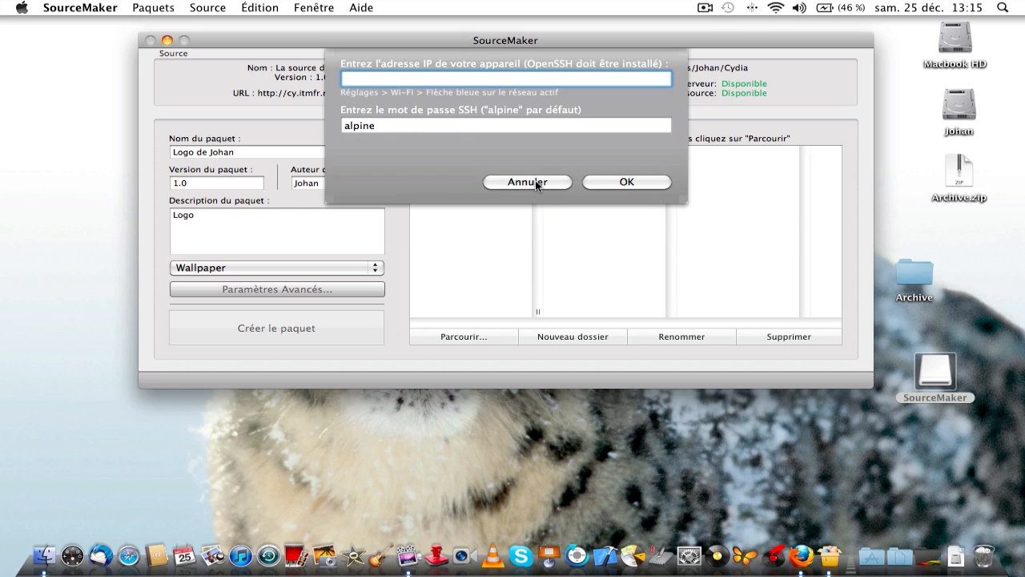
left_click(528, 182)
left_click(621, 184)
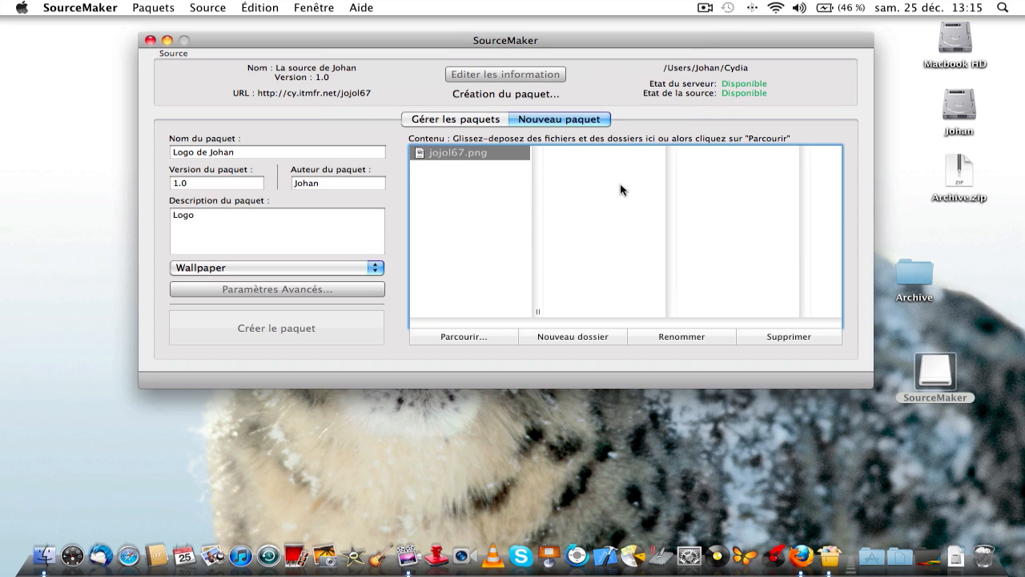
Check under Gérer les paquets that Logo de Johan 1.0 is listed with jojol67.png.
left_click(478, 122)
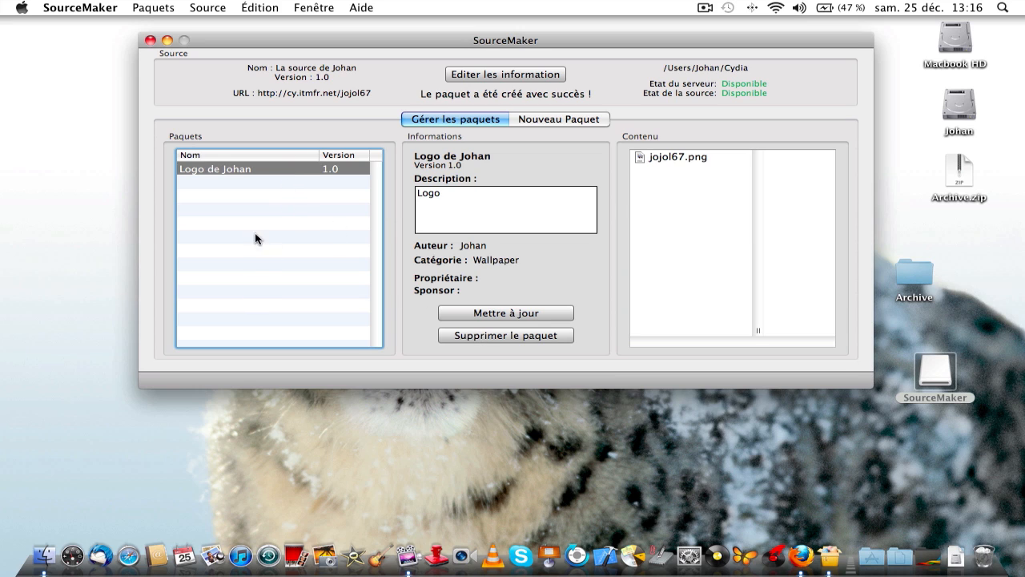
left_click(559, 119)
left_click(489, 119)
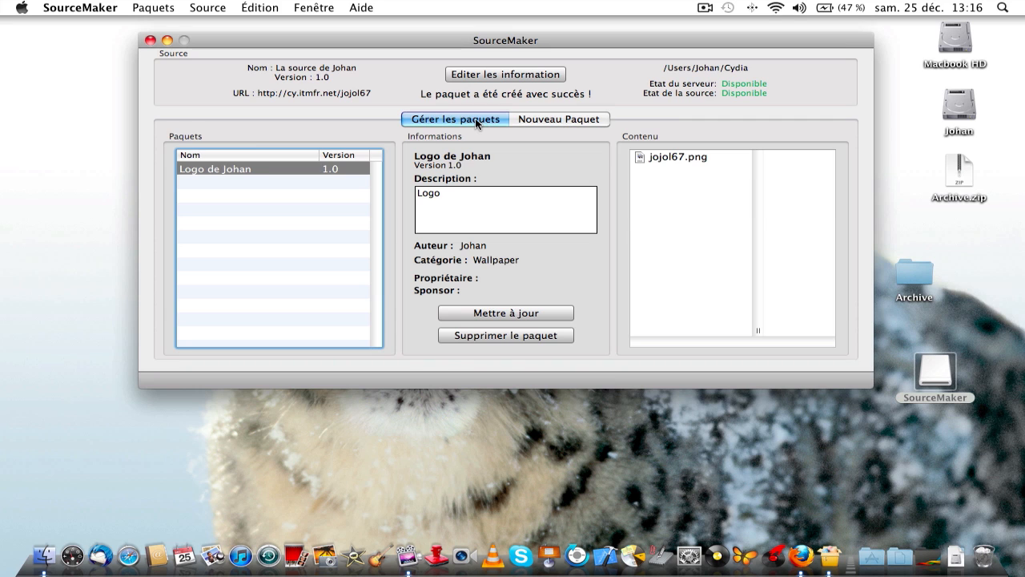